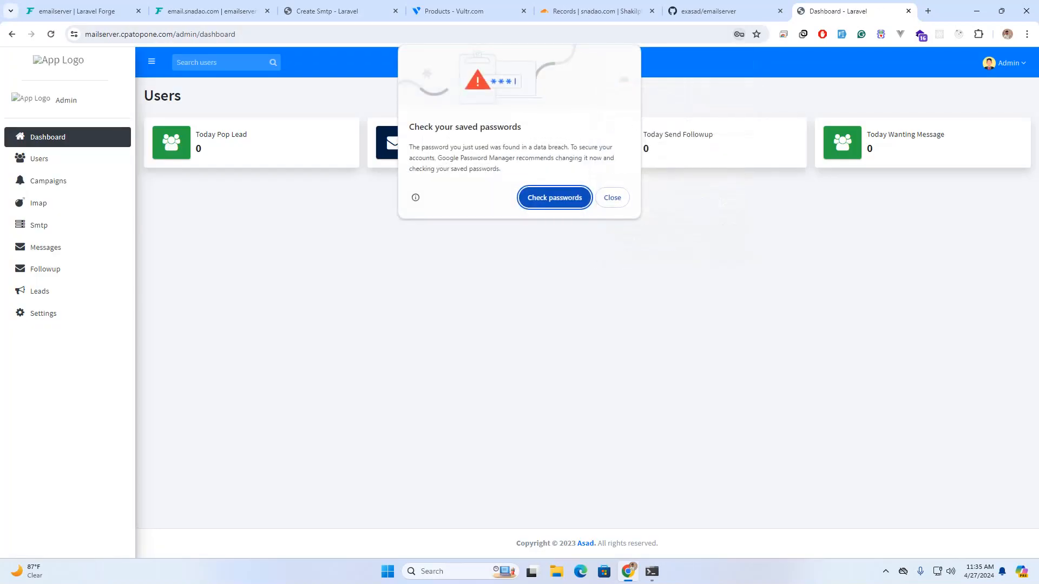
# - Dismiss the saved-password warning, then set the status of the existing user account to Active and save it
pyautogui.click(612, 198)
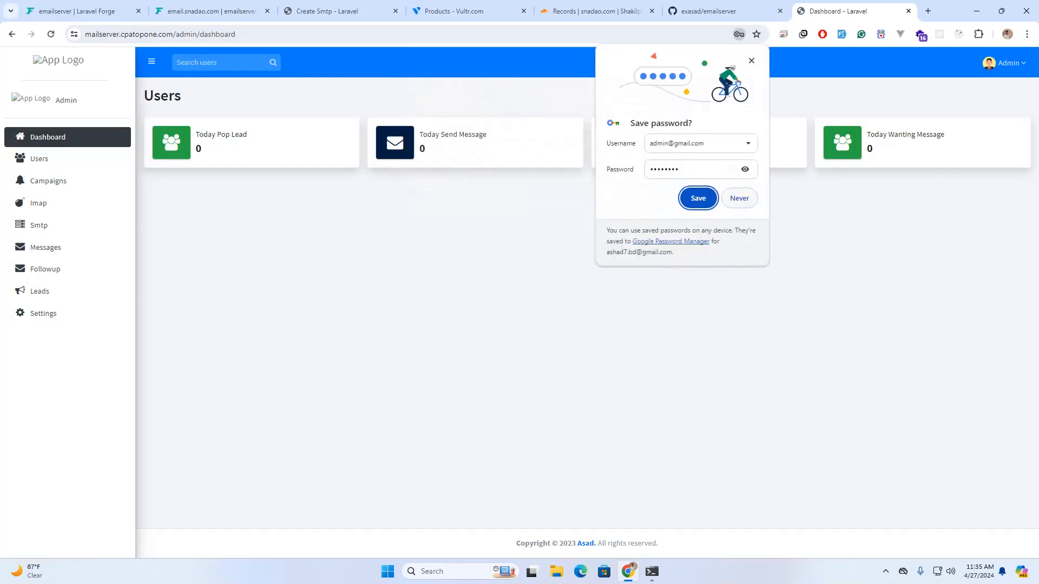
pyautogui.click(39, 159)
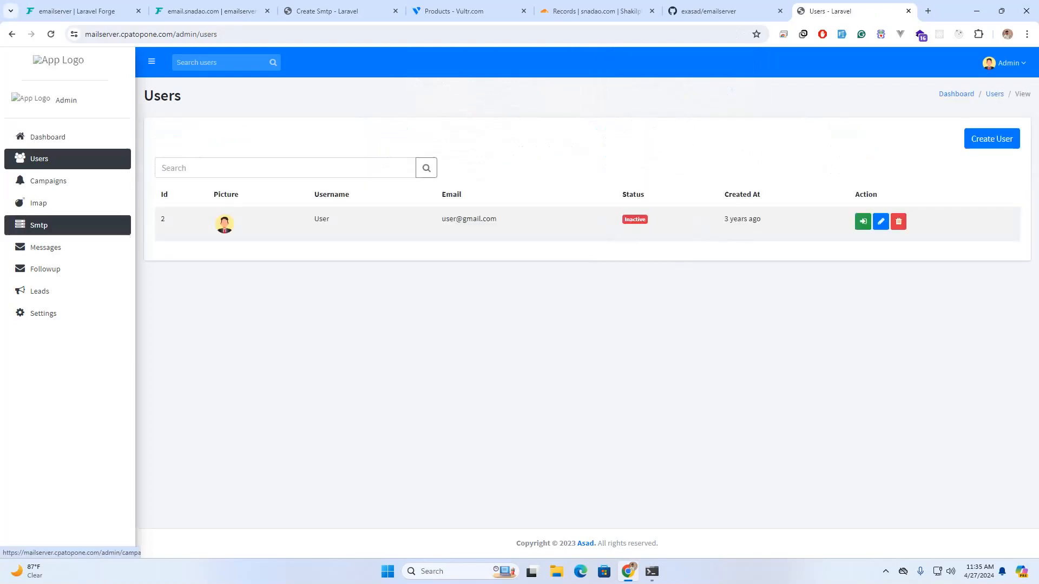
pyautogui.click(881, 221)
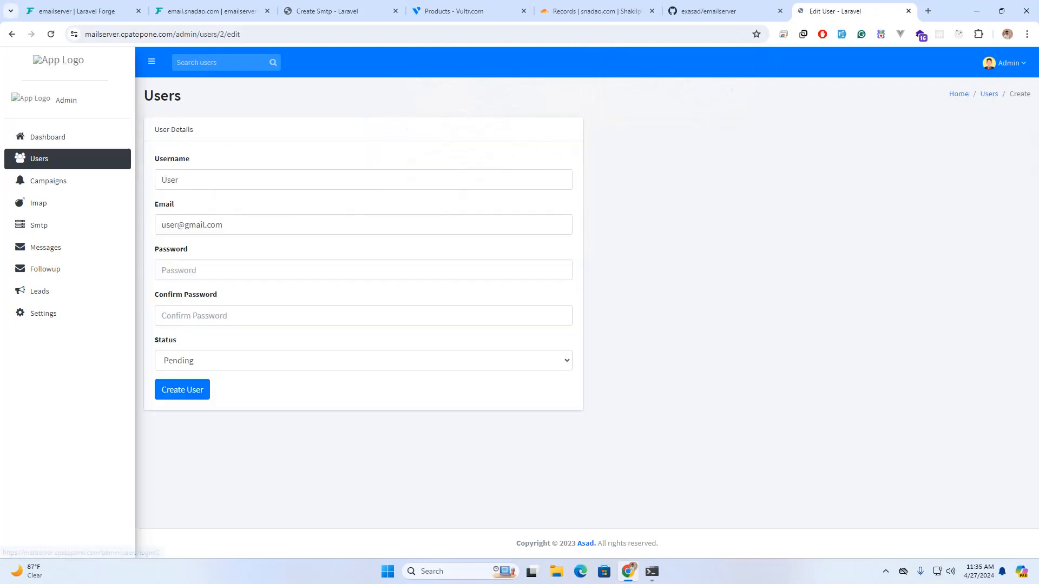
pyautogui.click(363, 361)
pyautogui.click(216, 375)
pyautogui.click(183, 390)
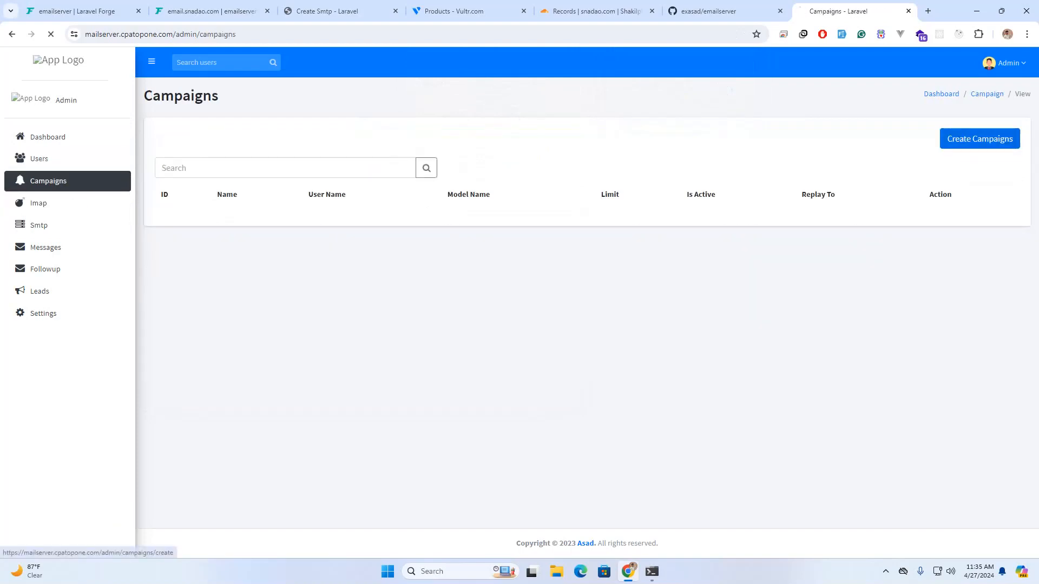
# - Start a new campaign for user (2) User with the name First Campaign and fill in the model's full name
pyautogui.click(980, 139)
pyautogui.click(363, 179)
pyautogui.click(244, 208)
pyautogui.click(243, 225)
pyautogui.click(238, 252)
pyautogui.click(246, 270)
pyautogui.click(246, 297)
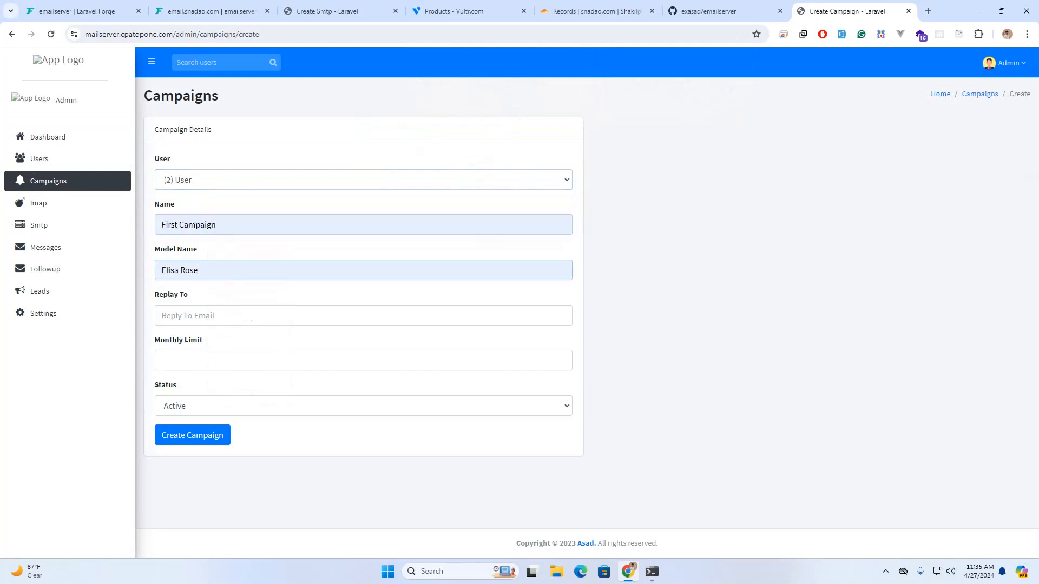
# - Fill in the campaign's reply-to e-mail, set its monthly limit to 110000 and create the campaign
pyautogui.click(250, 315)
pyautogui.hotkey('ctrl', 'v')
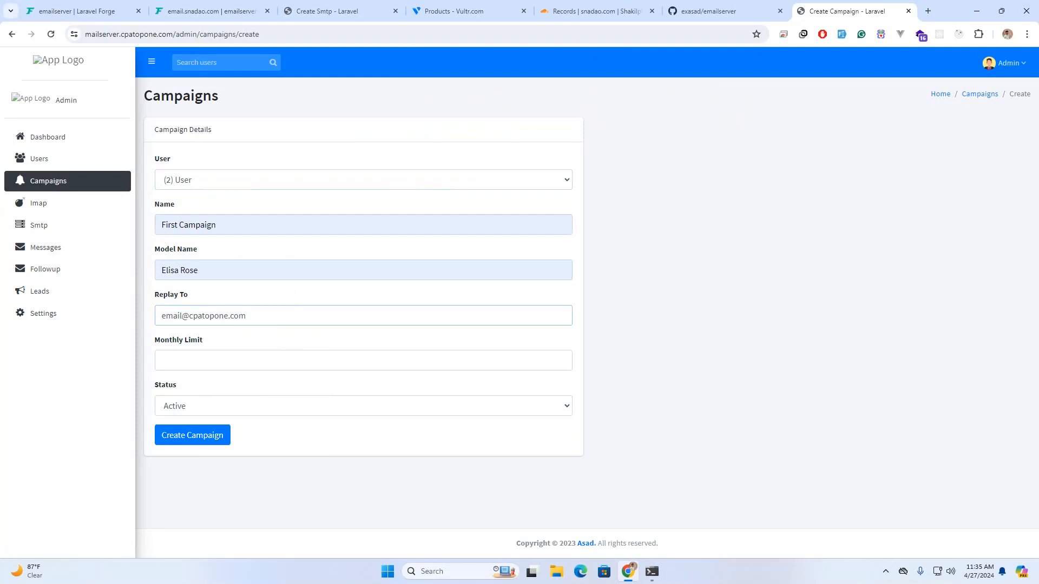
pyautogui.click(250, 360)
pyautogui.write('110000')
pyautogui.tripleClick(202, 466)
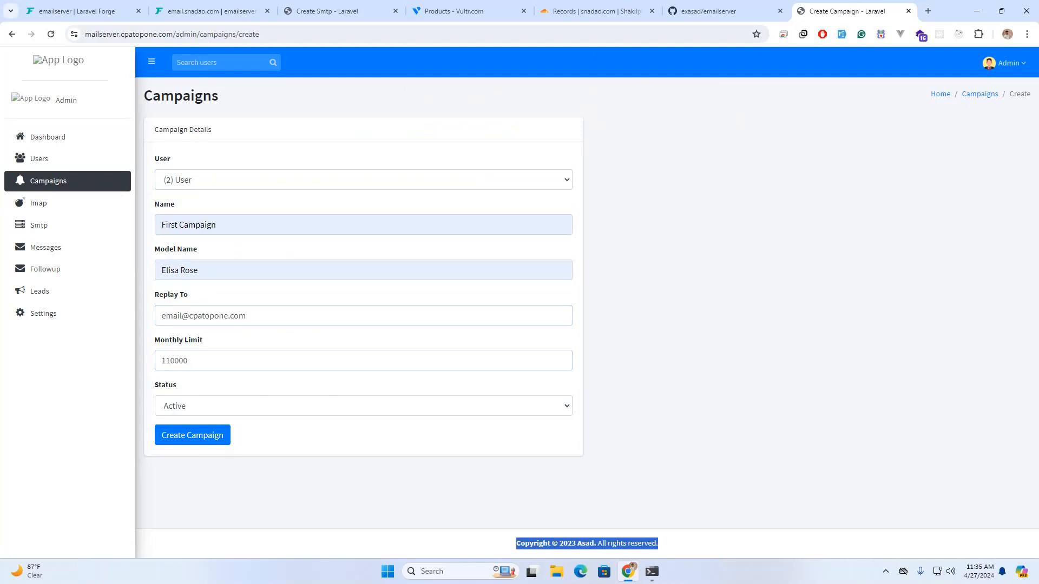
pyautogui.click(192, 435)
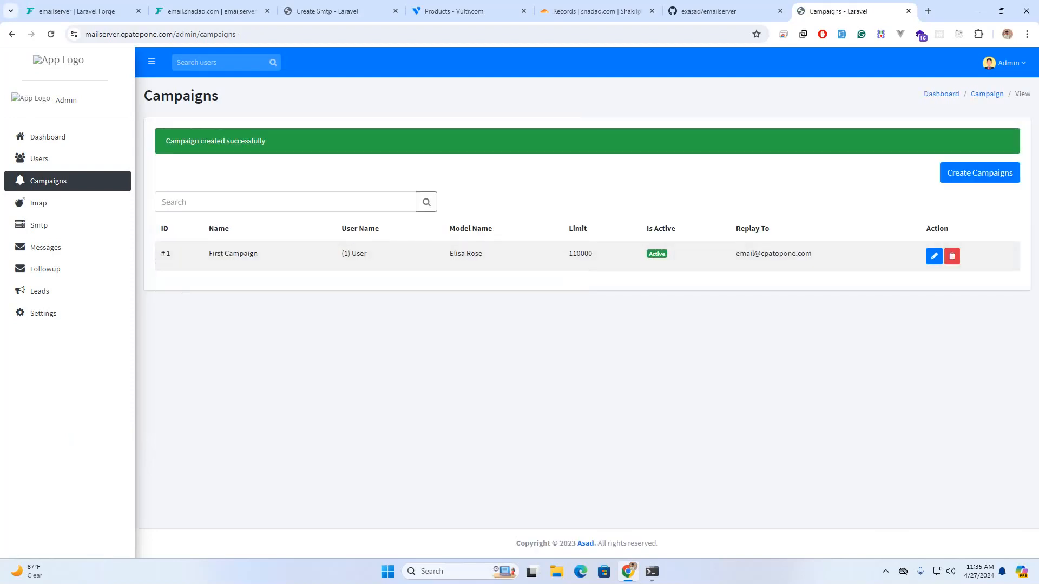
# - Start a new IMAP account, filling in the campaign's e-mail as the username and cpatopone.com as the host
pyautogui.click(38, 203)
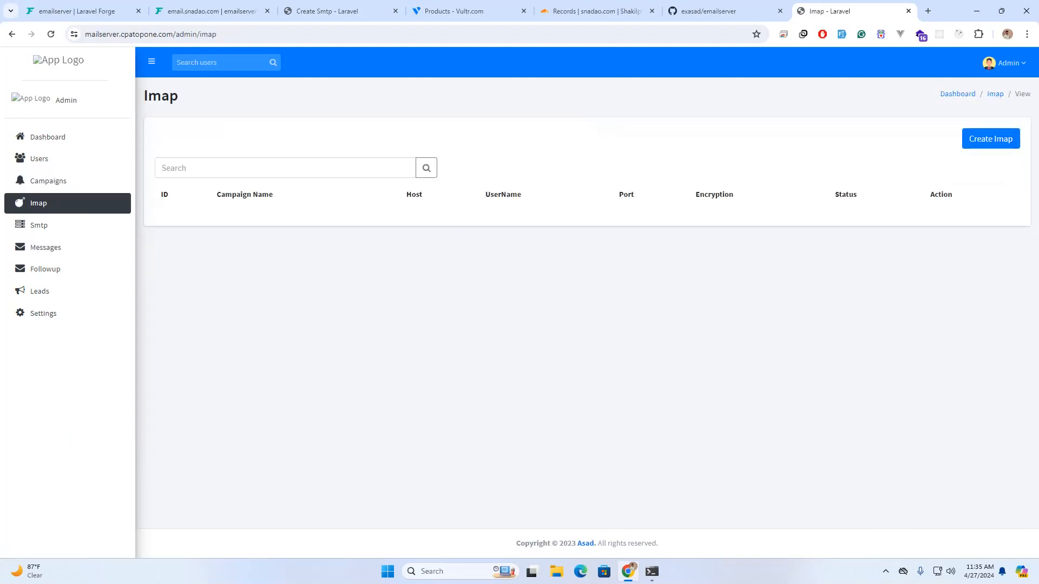
pyautogui.click(990, 139)
pyautogui.click(324, 270)
pyautogui.hotkey('ctrl', 'v')
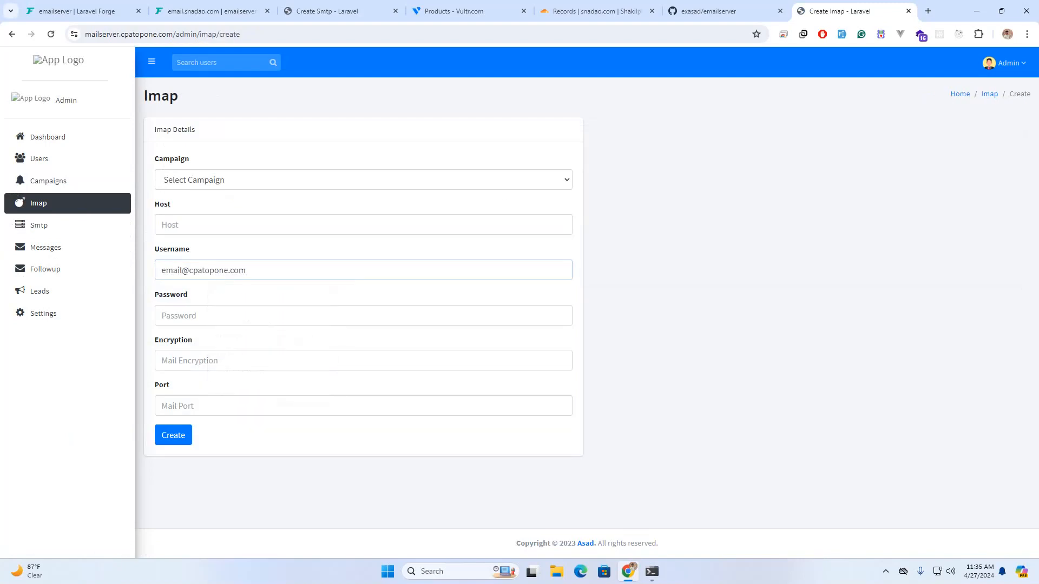
pyautogui.moveTo(189, 270); pyautogui.dragTo(265, 270)
pyautogui.hotkey('ctrl', 'c')
pyautogui.click(243, 225)
pyautogui.hotkey('ctrl', 'v')
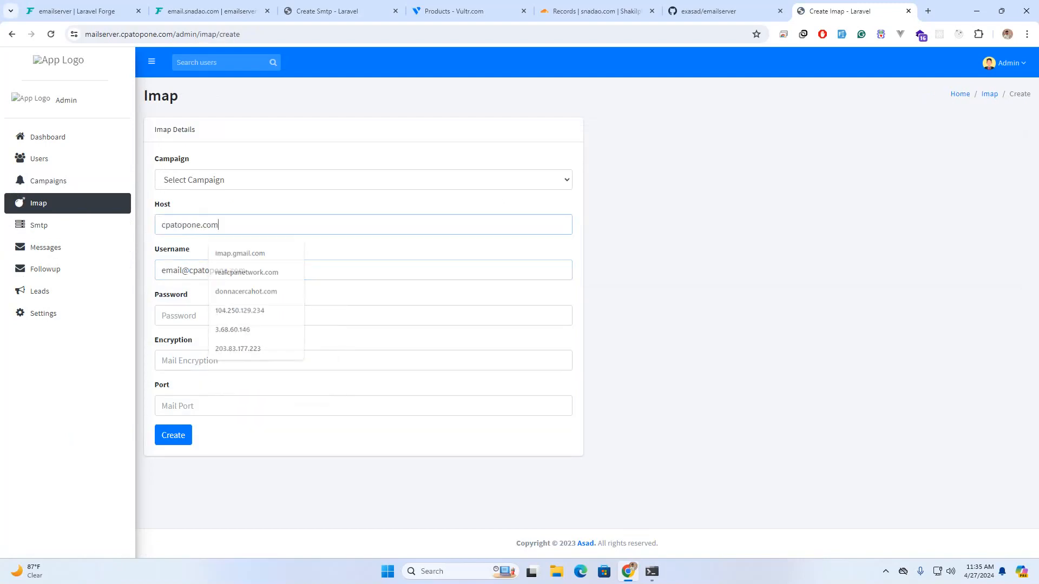
# - Open Notepad to prepare the mailbox password and paste the password into the IMAP account's form
pyautogui.click(243, 316)
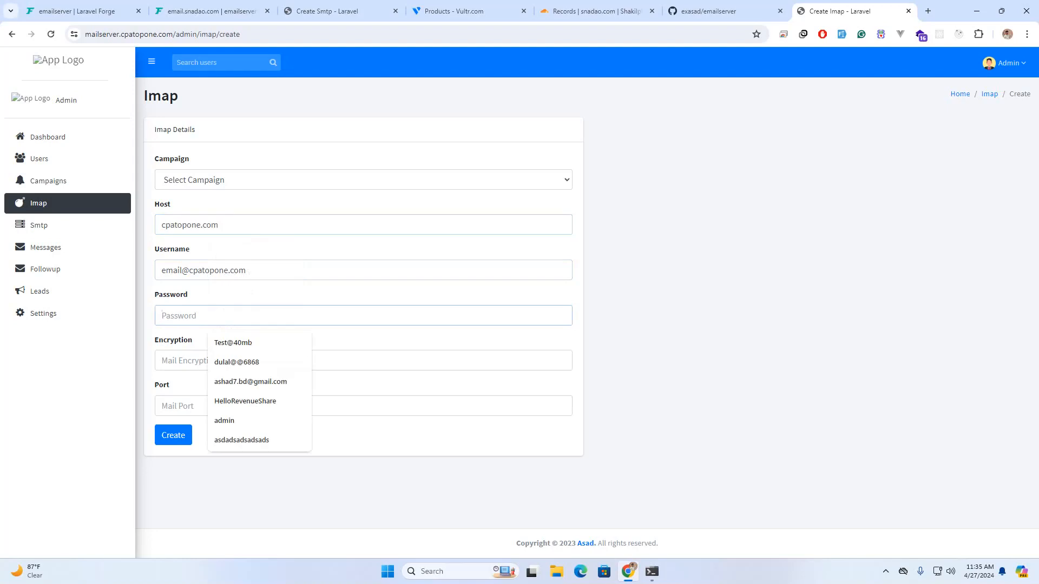
pyautogui.hotkey('alt', 'Tab')
pyautogui.hotkey('alt', 'Tab')
pyautogui.press('super')
pyautogui.write('n')
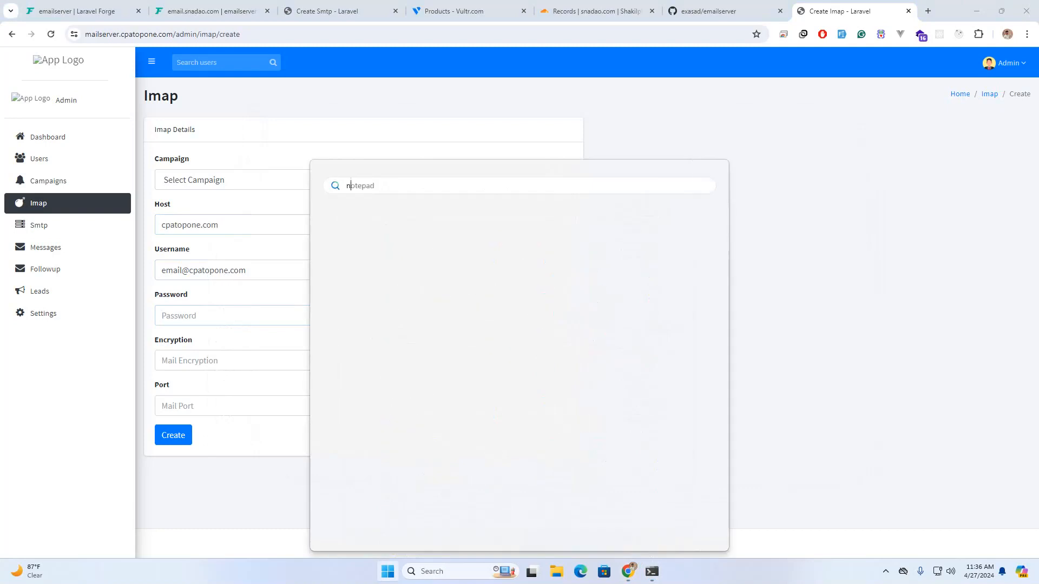
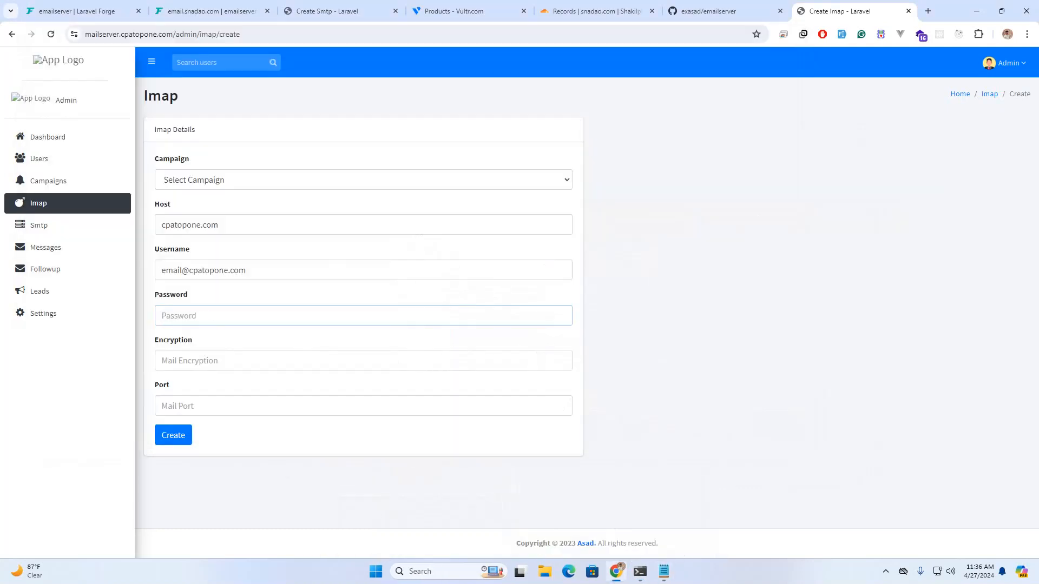
pyautogui.hotkey('ctrl', 'v')
# - Set the IMAP account's encryption to tls and its port to 993, and try to submit the form
pyautogui.press('Tab')
pyautogui.press('Down')
pyautogui.press('Tab')
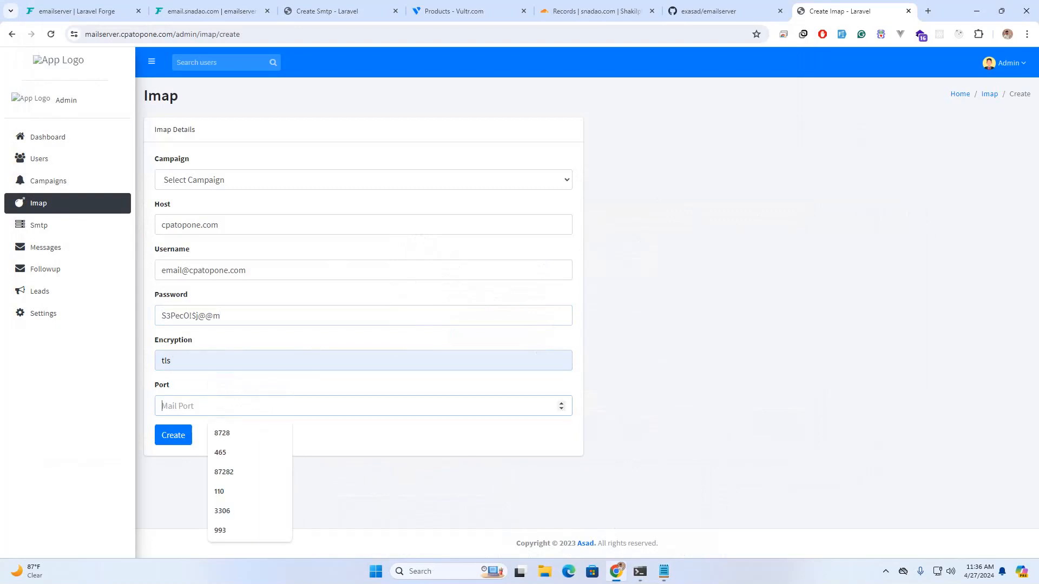
pyautogui.write('993')
pyautogui.press('Return')
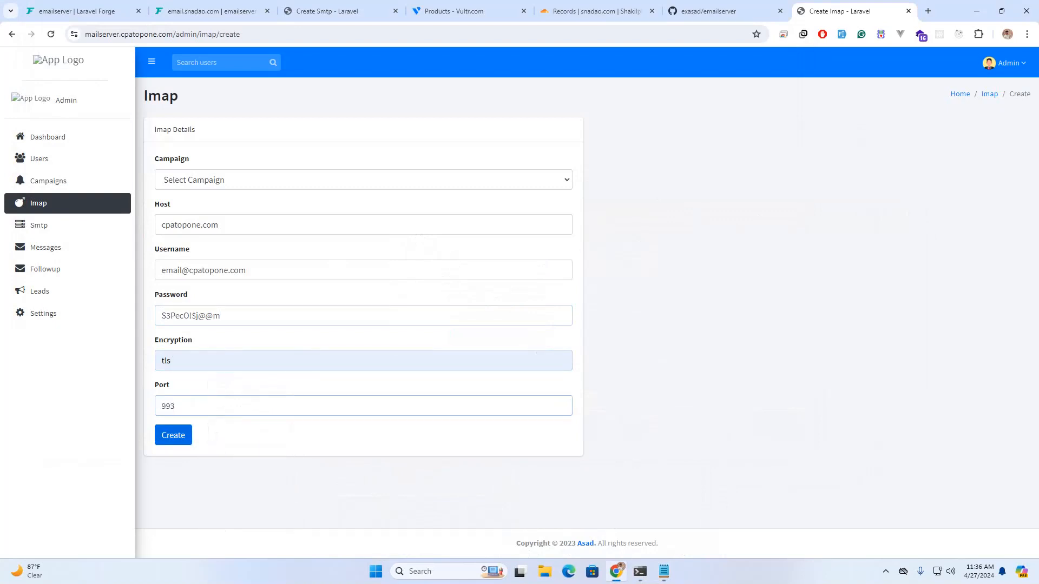
# - Create the IMAP account for First Campaign with the mailbox password filled in again, and test its connection
pyautogui.click(196, 214)
pyautogui.click(196, 241)
pyautogui.click(206, 349)
pyautogui.click(255, 375)
pyautogui.click(173, 469)
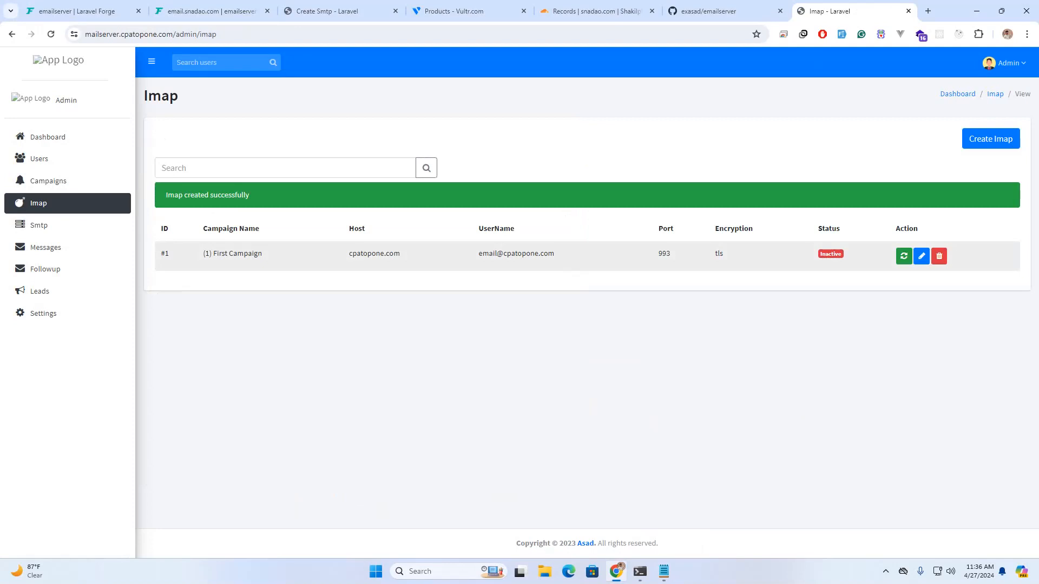
pyautogui.click(904, 256)
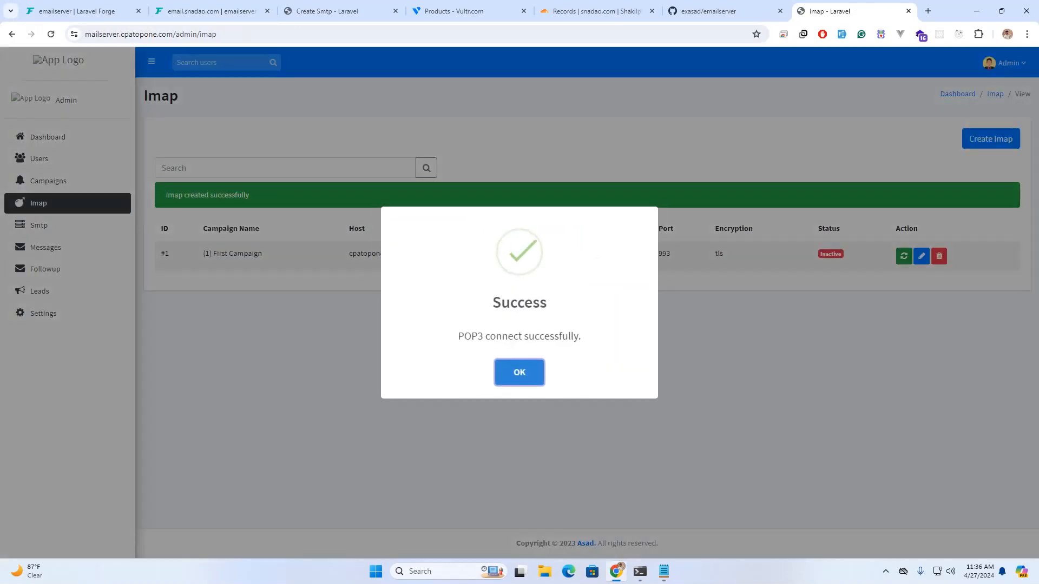
pyautogui.click(520, 372)
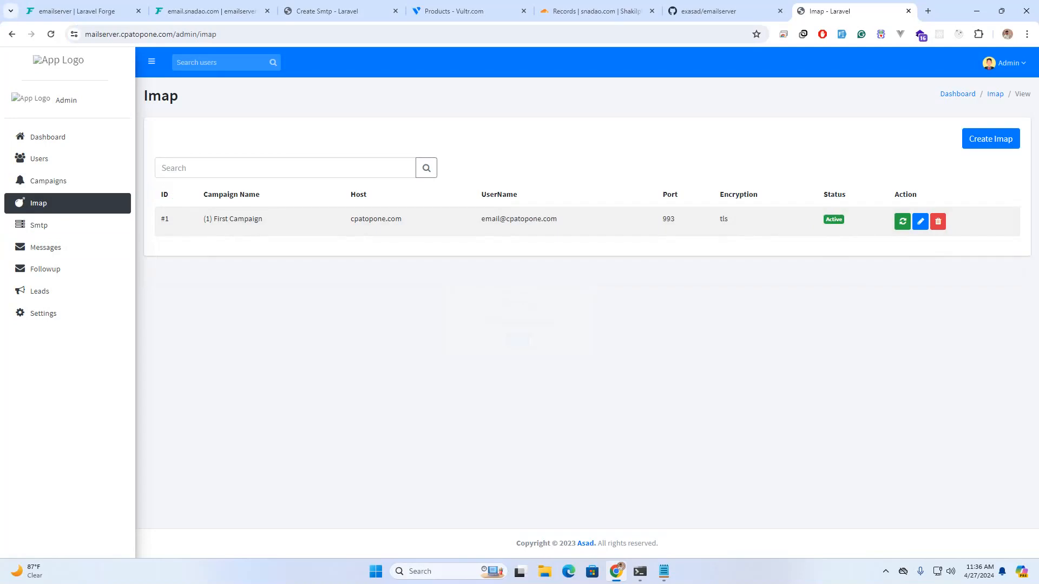
# - Start a new SMTP account for First Campaign and fill in the mailbox password
pyautogui.click(39, 225)
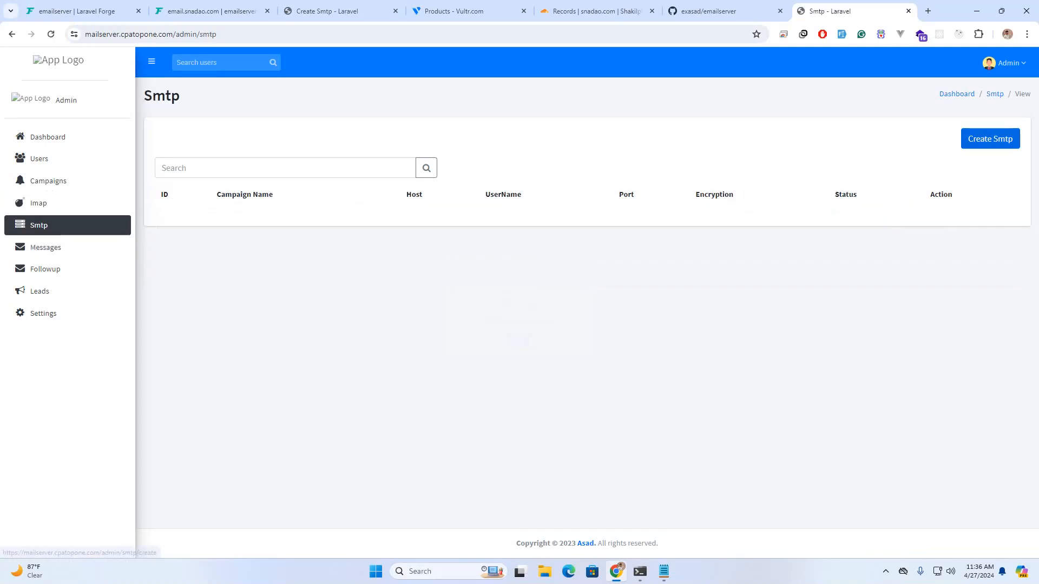
pyautogui.click(990, 139)
pyautogui.click(362, 179)
pyautogui.click(216, 206)
pyautogui.click(260, 270)
pyautogui.hotkey('ctrl', 'v')
pyautogui.hotkey('ctrl', 'z')
pyautogui.click(260, 316)
pyautogui.hotkey('ctrl', 'v')
pyautogui.press('Escape')
# - Copy the username e-mail from the IMAP list, opened in a separate tab, into the SMTP account's username
pyautogui.keyDown('ctrl'); pyautogui.click(38, 204); pyautogui.keyUp('ctrl')
pyautogui.click(855, 11)
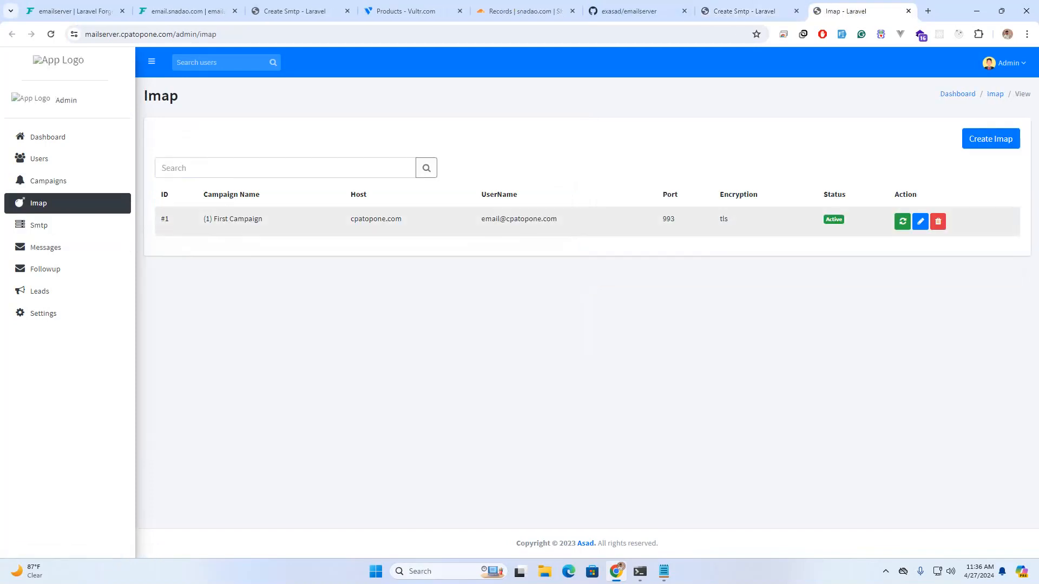
pyautogui.moveTo(481, 220)
pyautogui.mouseDown()
pyautogui.moveTo(552, 219)
pyautogui.moveTo(480, 219)
pyautogui.mouseUp()
pyautogui.hotkey('ctrl', 'c')
pyautogui.click(557, 219)
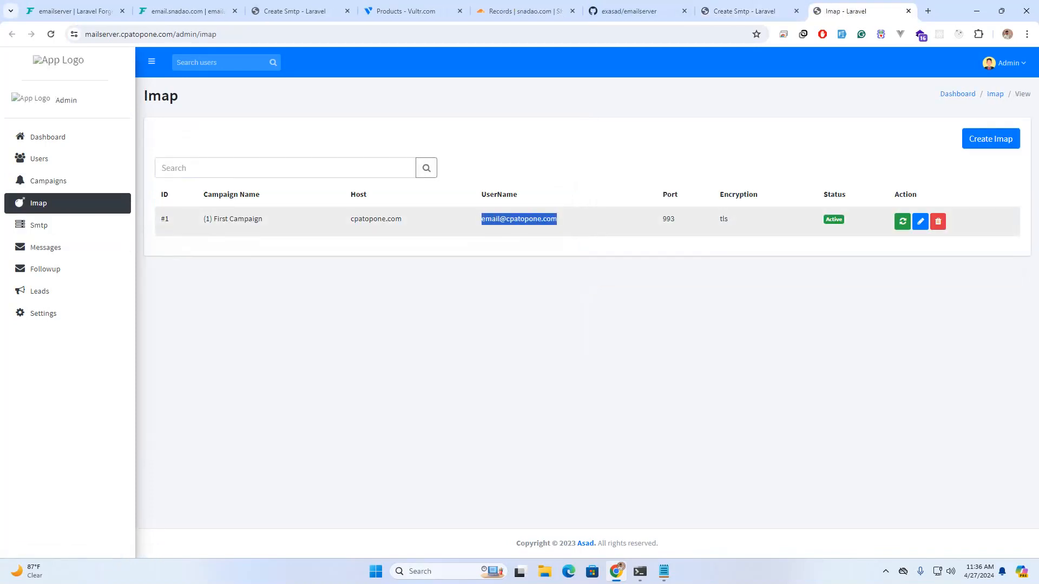
pyautogui.click(747, 11)
pyautogui.click(217, 270)
pyautogui.hotkey('ctrl', 'v')
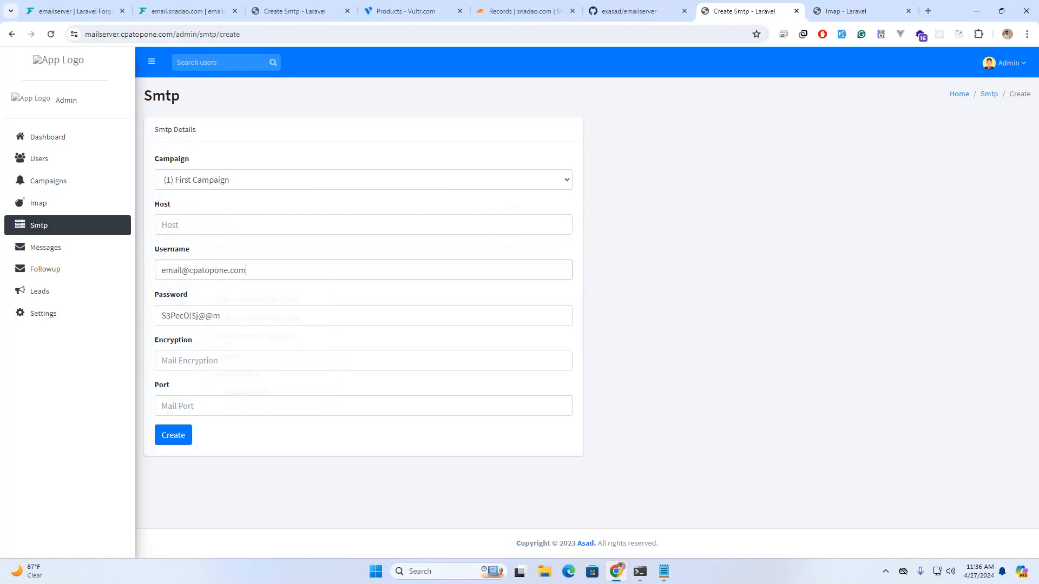
# - Set the SMTP host to cpatopone.com, encryption to tls and port to 587, and create the account
pyautogui.moveTo(189, 270); pyautogui.dragTo(247, 270)
pyautogui.hotkey('ctrl', 'c')
pyautogui.click(244, 225)
pyautogui.hotkey('ctrl', 'v')
pyautogui.click(239, 361)
pyautogui.click(234, 388)
pyautogui.click(238, 406)
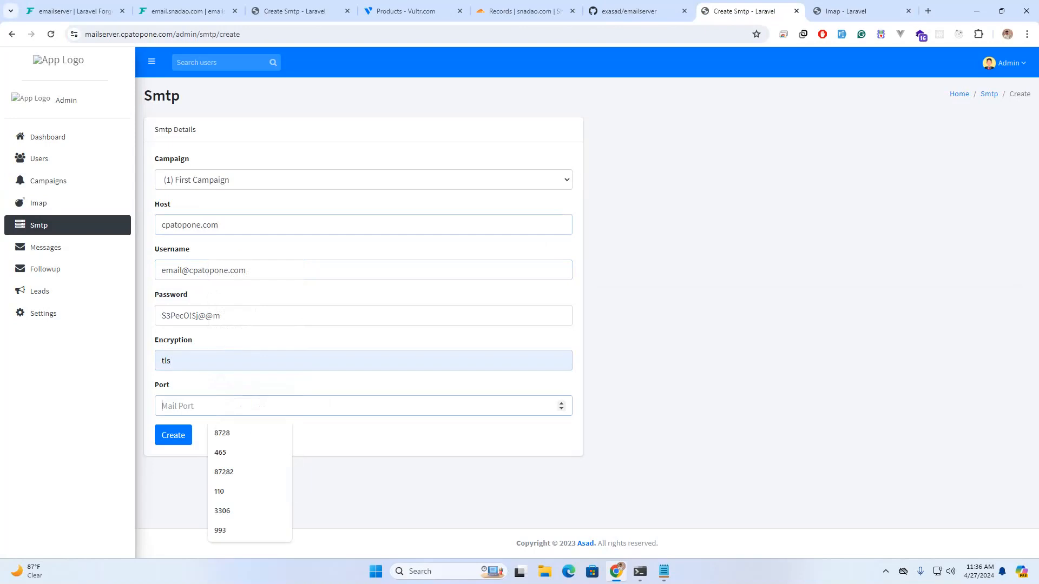
pyautogui.write('587')
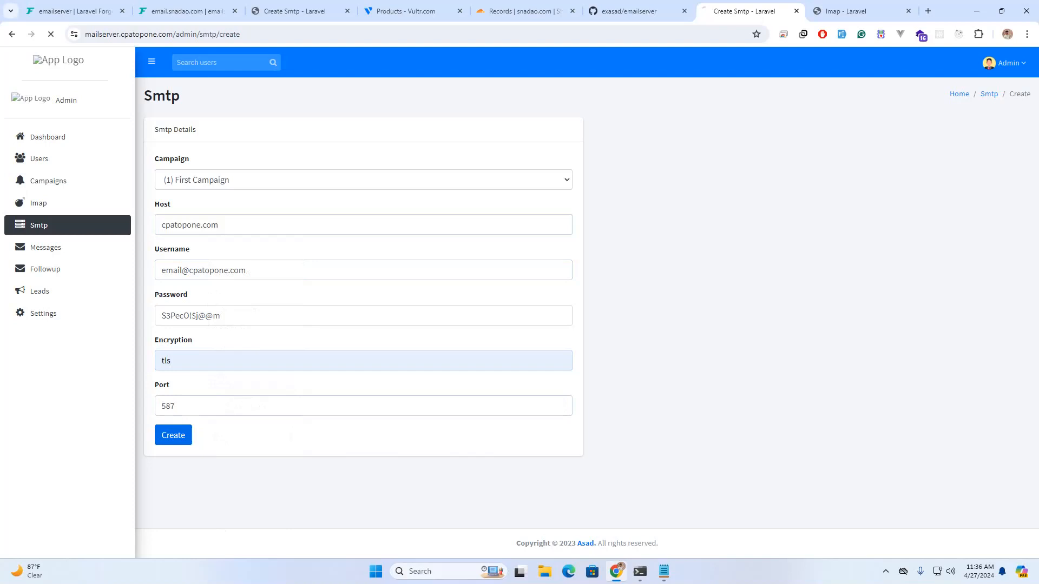
pyautogui.click(173, 435)
# - Test the SMTP account's connection and reload the SMTP list
pyautogui.click(904, 256)
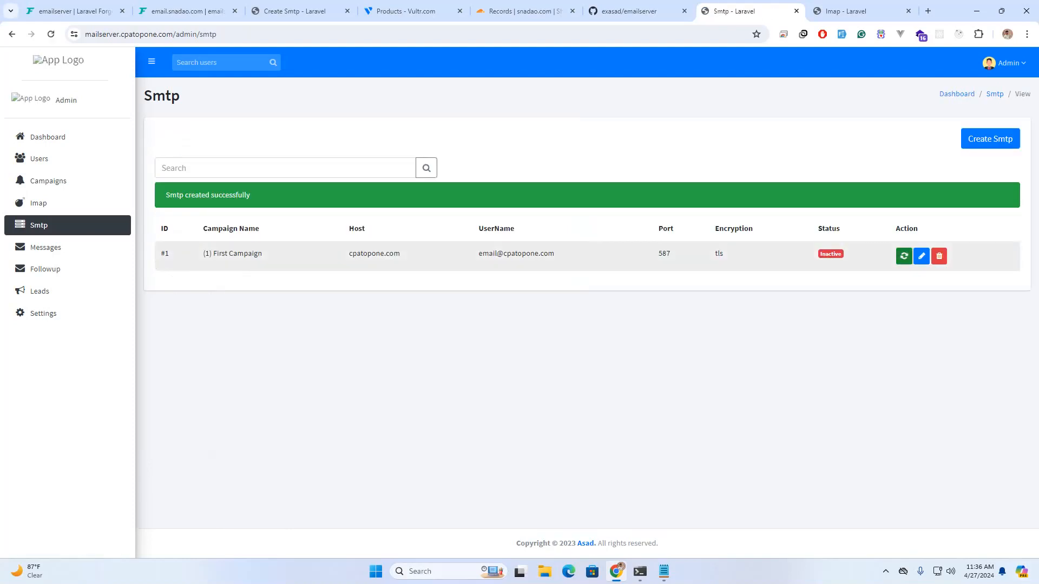
pyautogui.click(520, 378)
pyautogui.hotkey('ctrl', 'l')
pyautogui.press('Return')
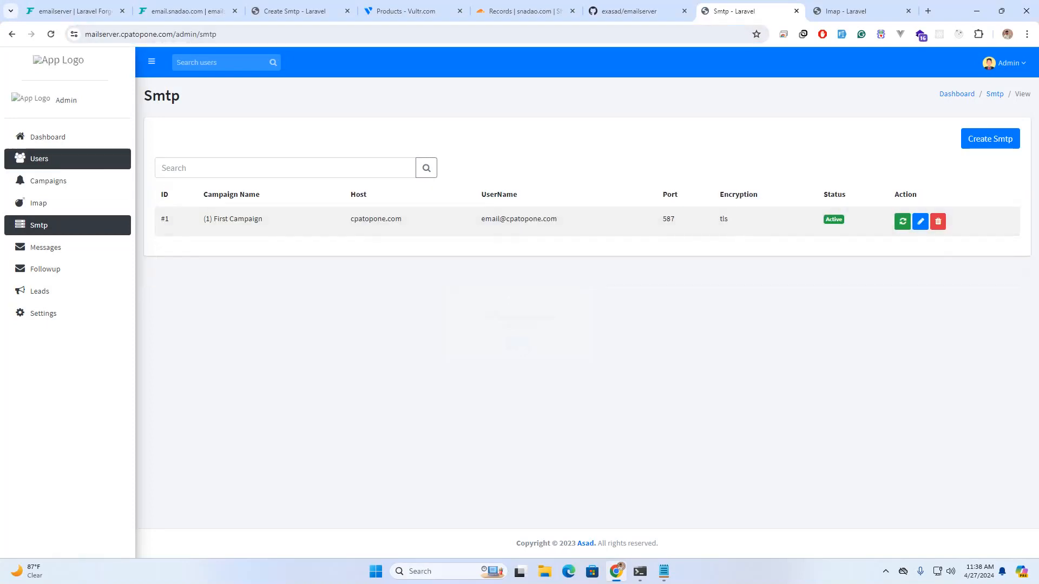
# - Examine the user account's details and which user First Campaign is assigned to
pyautogui.click(54, 159)
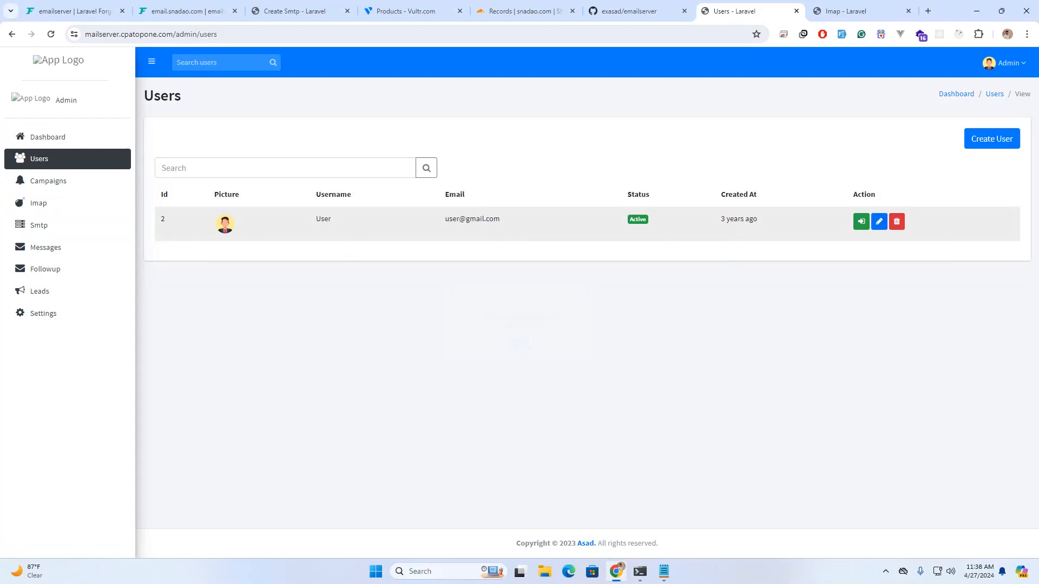
pyautogui.click(878, 222)
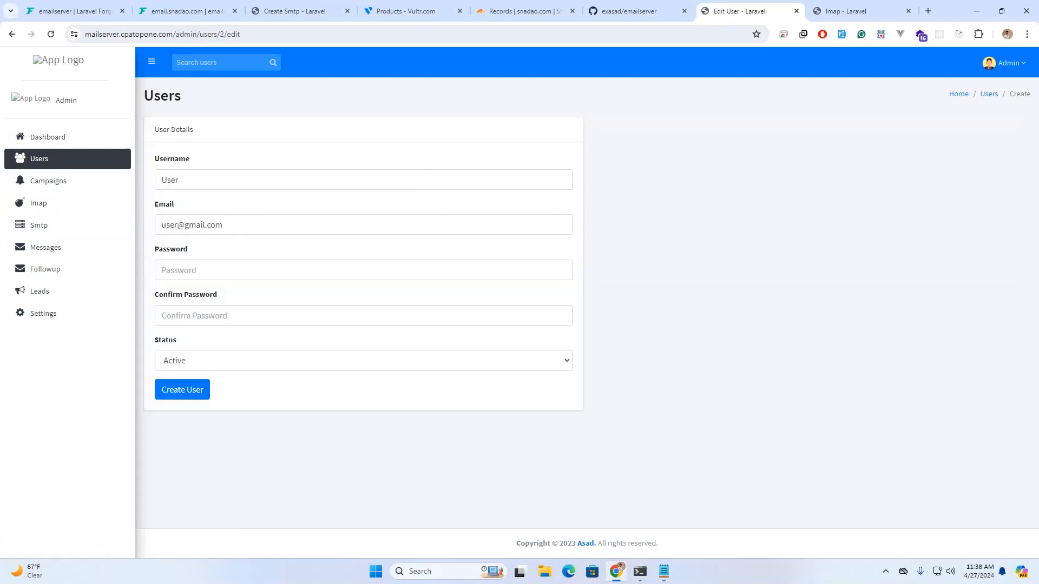
pyautogui.click(39, 159)
pyautogui.click(48, 181)
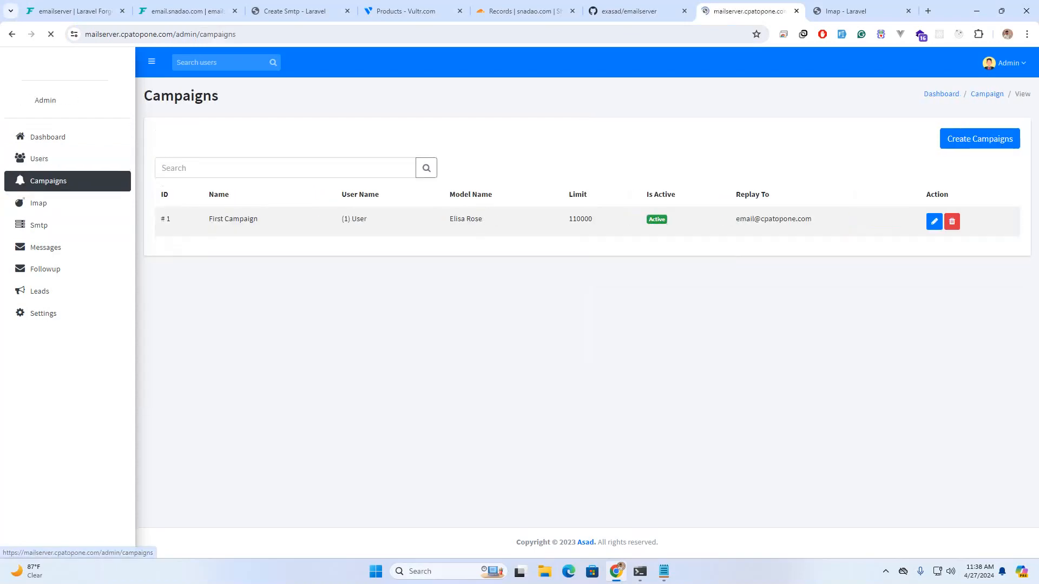
pyautogui.moveTo(341, 219); pyautogui.dragTo(367, 218)
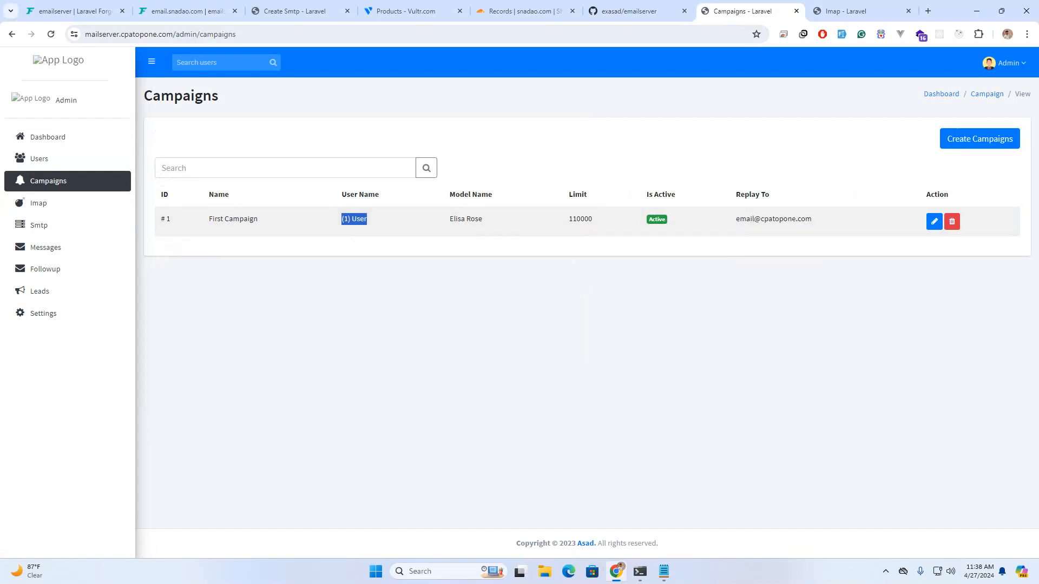
# - Log in as the regular user from the user list and open a new message form
pyautogui.click(39, 158)
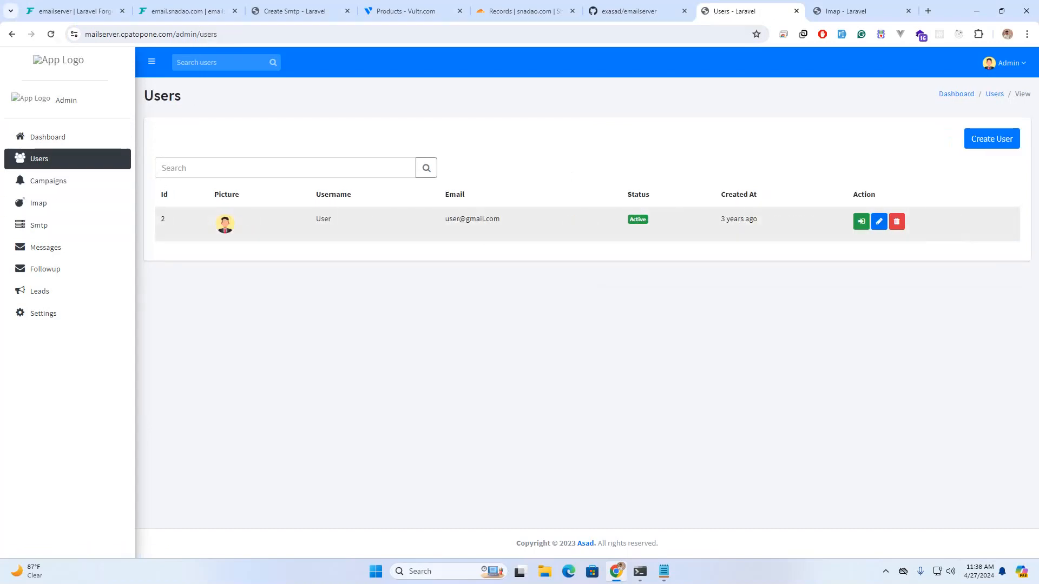
pyautogui.click(861, 221)
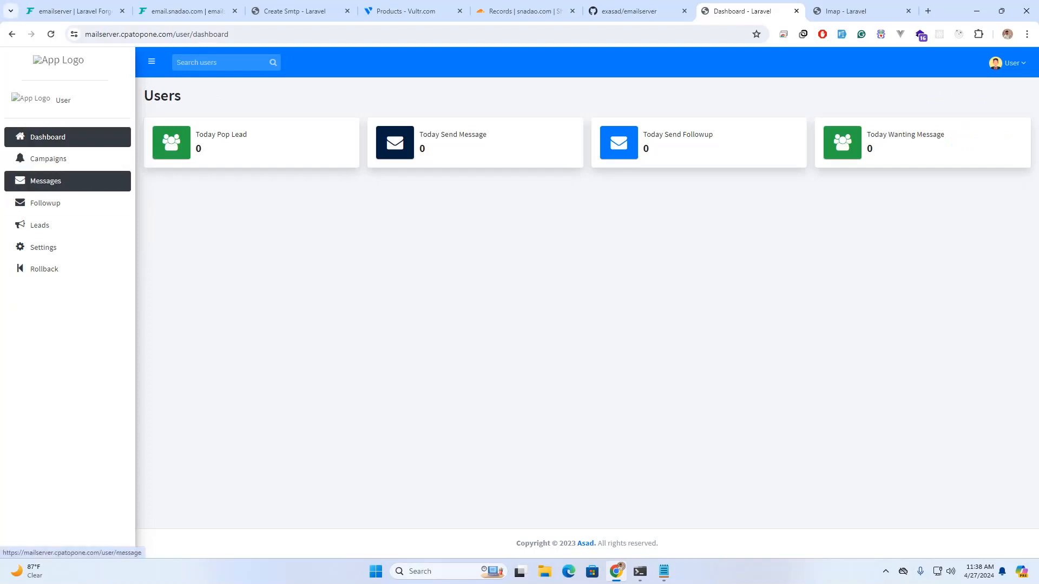
pyautogui.click(46, 181)
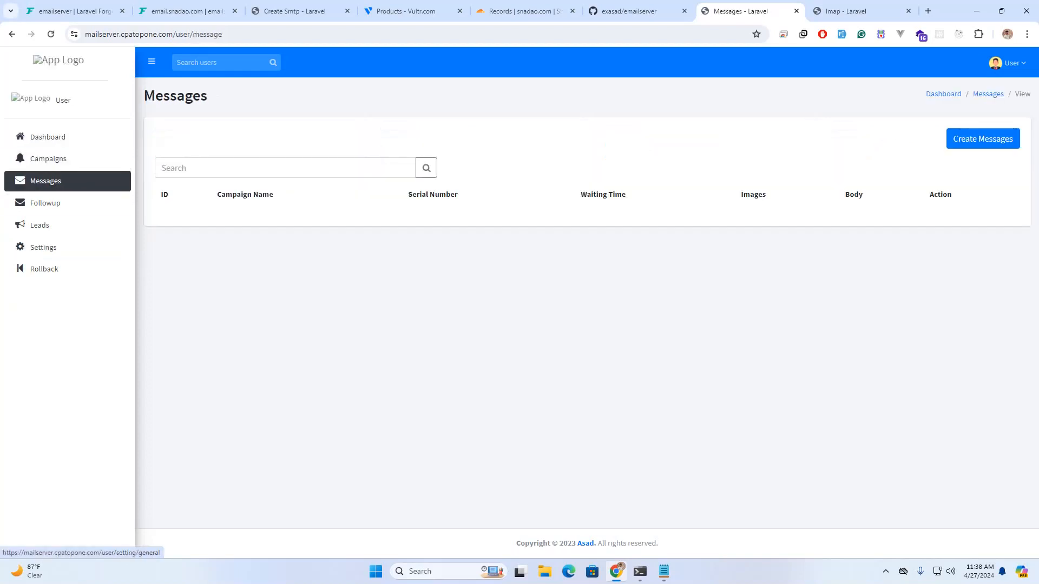
pyautogui.click(983, 138)
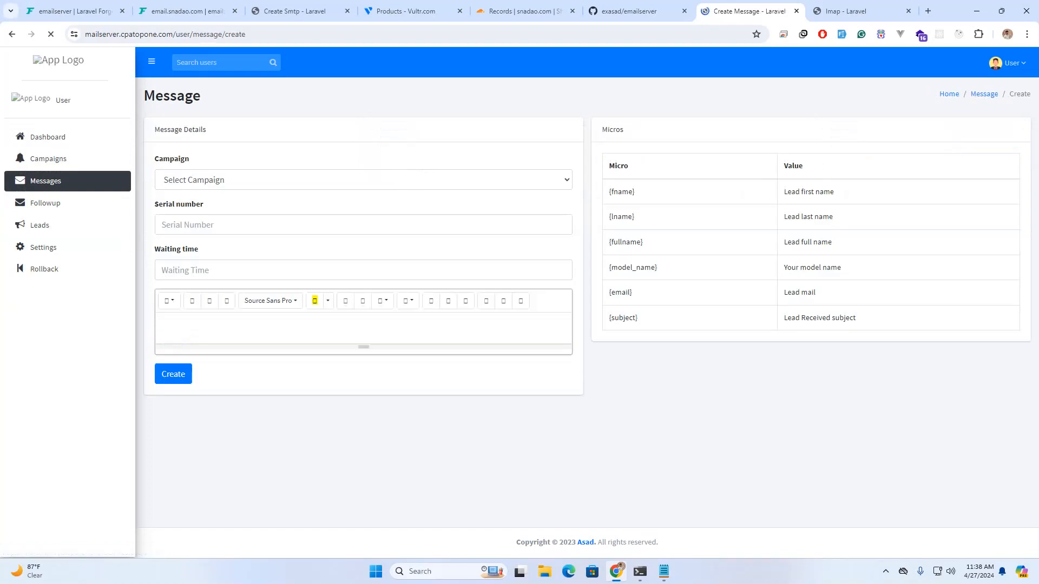
# - Assign the message to First Campaign, with serial number 1 and waiting time 1
pyautogui.click(271, 180)
pyautogui.click(260, 208)
pyautogui.click(260, 225)
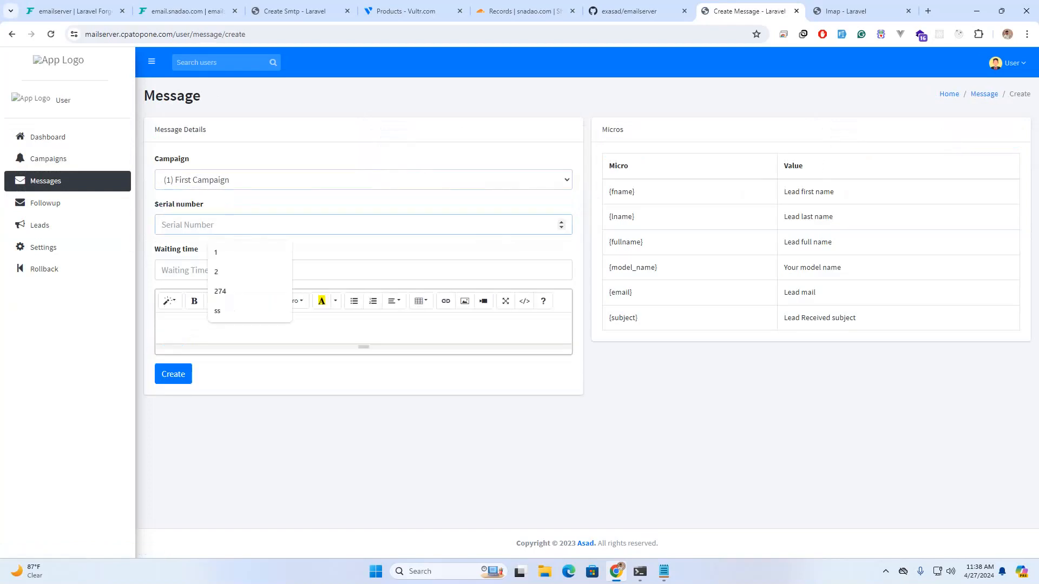
pyautogui.write('1')
pyautogui.press('Tab')
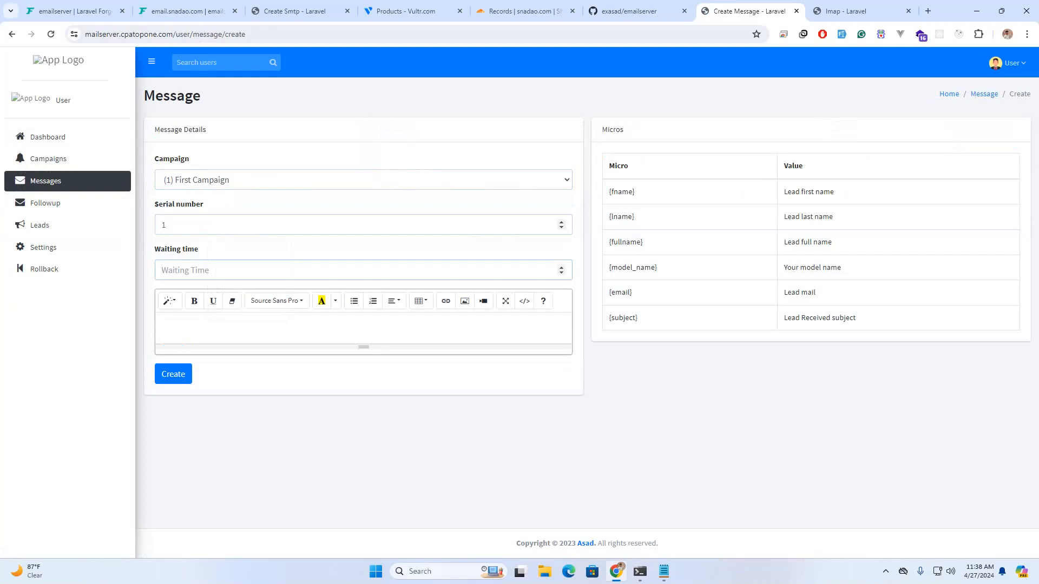
pyautogui.write('1')
pyautogui.press('Tab')
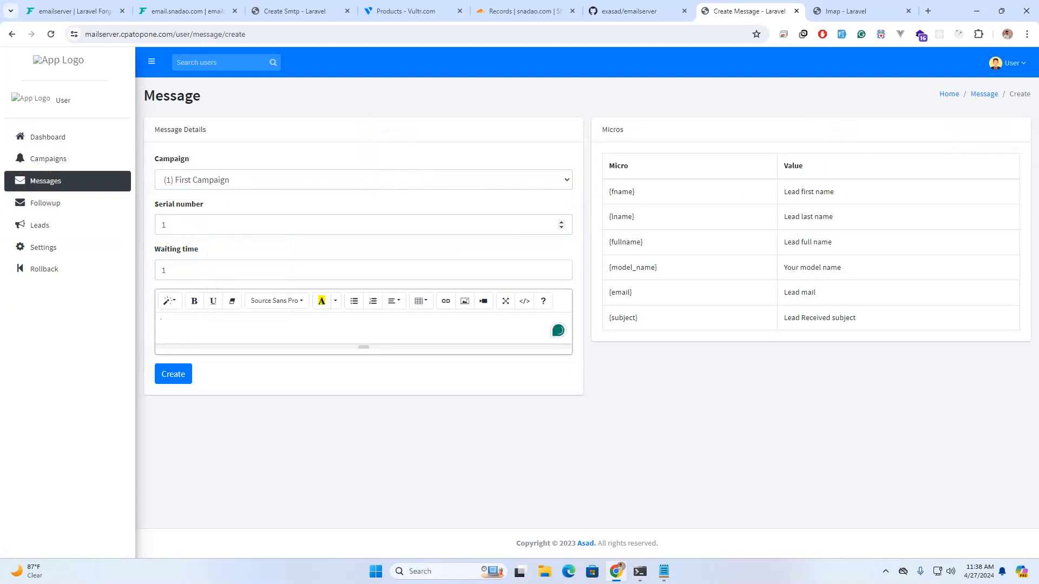
# - Write the greeting "Hey {fname}," in the message body, using the lead first name micro
pyautogui.moveTo(610, 192); pyautogui.dragTo(635, 192)
pyautogui.moveTo(835, 192); pyautogui.dragTo(784, 192)
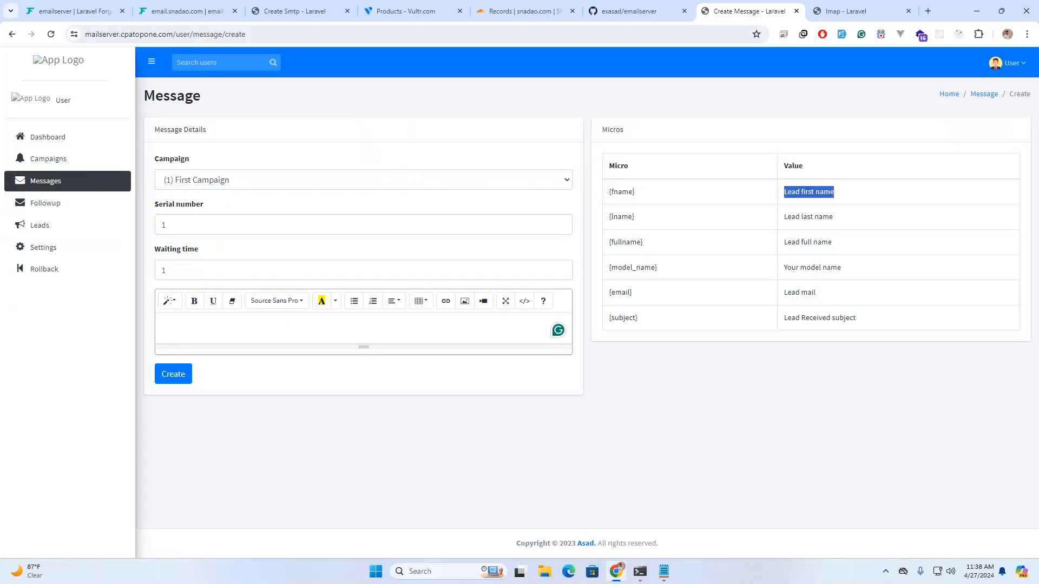
pyautogui.tripleClick(622, 192)
pyautogui.hotkey('ctrl', 'c')
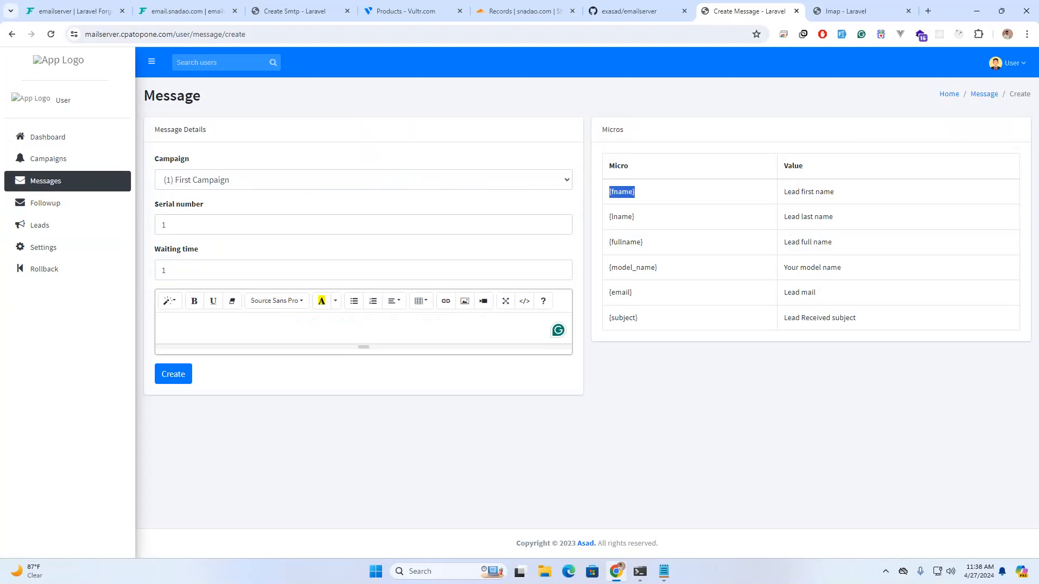
pyautogui.click(161, 324)
pyautogui.write('Hey')
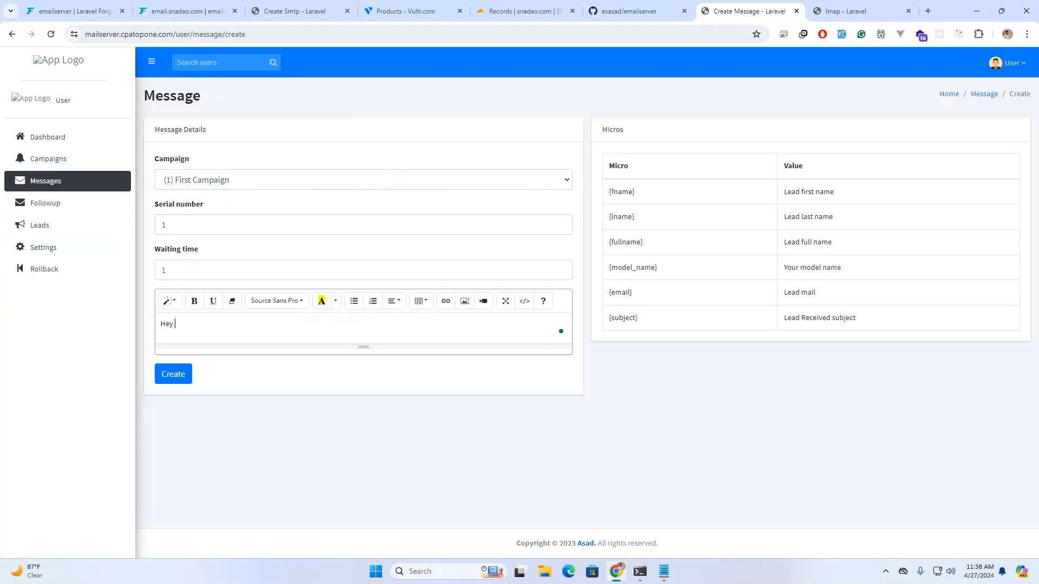
pyautogui.hotkey('ctrl', 'v')
pyautogui.hotkey('ctrl', 'z')
pyautogui.write('{}fname')
pyautogui.press('Right')
pyautogui.write(',')
pyautogui.press('Return')
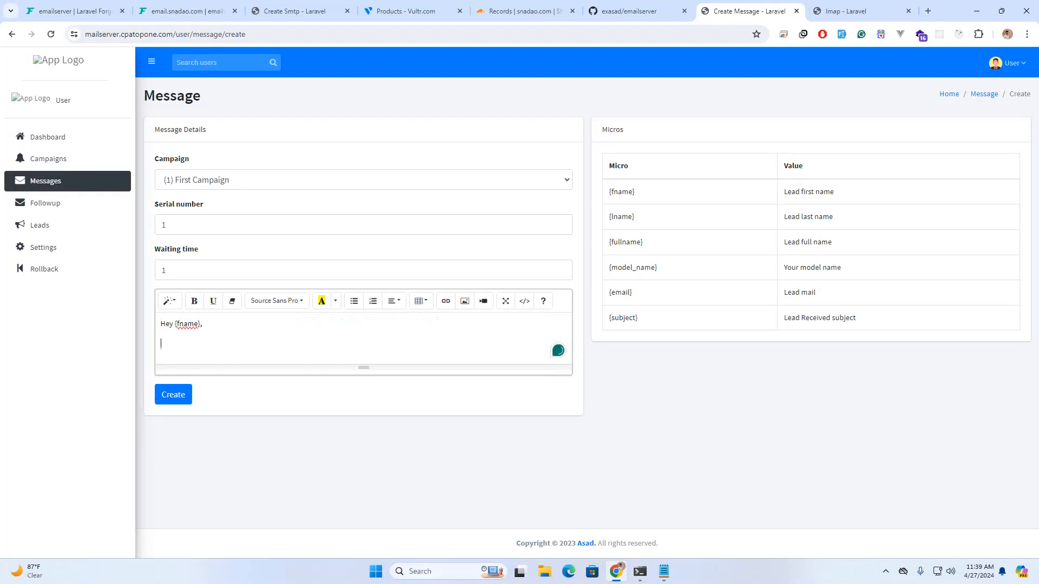
# - Add the line "Dssf" to the message body, then a blank line and a closing line reading "Join JHere"
pyautogui.write('Dssf')
pyautogui.press('Return')
pyautogui.press('Return')
pyautogui.write('sdaasdsadas')
pyautogui.hotkey('shift', 'Home')
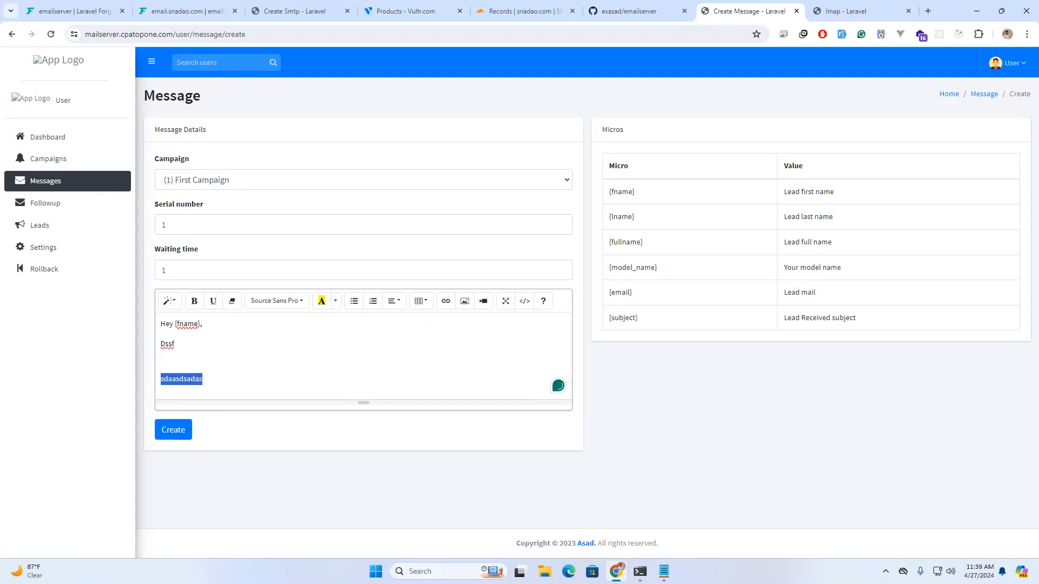
pyautogui.write('Join JHere')
# - Insert a link with display text "sasdasda" and URL "sdasdasd" at the closing line, and create the message
pyautogui.hotkey('ctrl', 'shift', 'Left')
pyautogui.hotkey('ctrl', 'shift', 'Left')
pyautogui.click(446, 300)
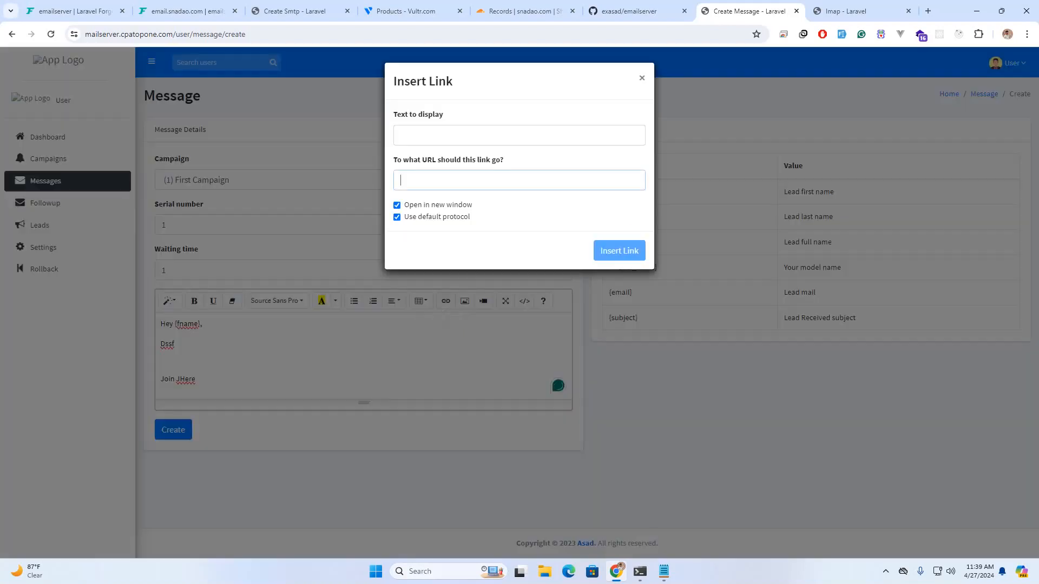
pyautogui.click(401, 135)
pyautogui.hotkey('ctrl', 'v')
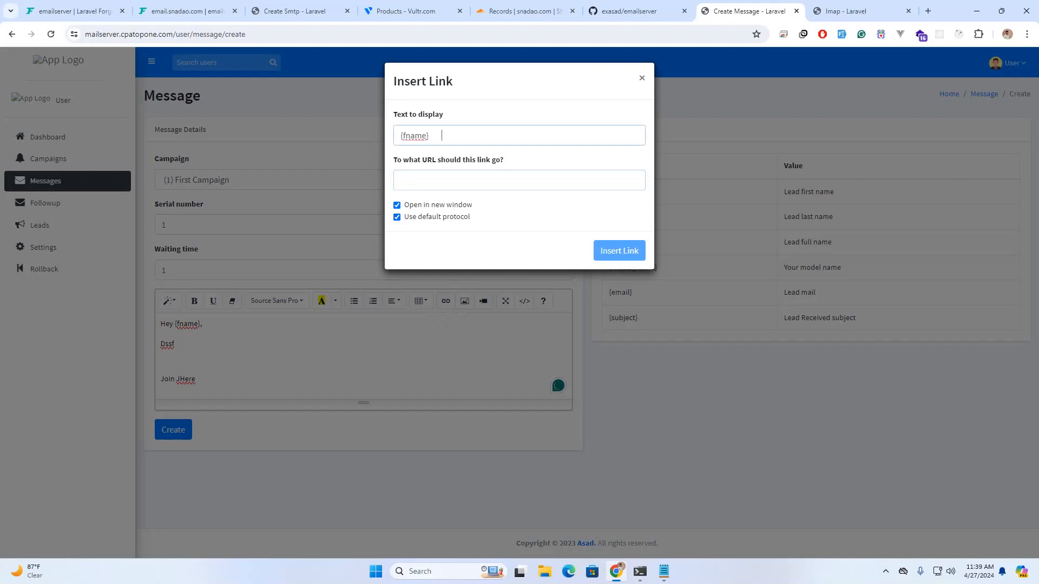
pyautogui.write('sa')
pyautogui.hotkey('ctrl', 'a')
pyautogui.write('sasdasda')
pyautogui.press('Tab')
pyautogui.write('sdasdasd')
pyautogui.press('Return')
pyautogui.press('Right')
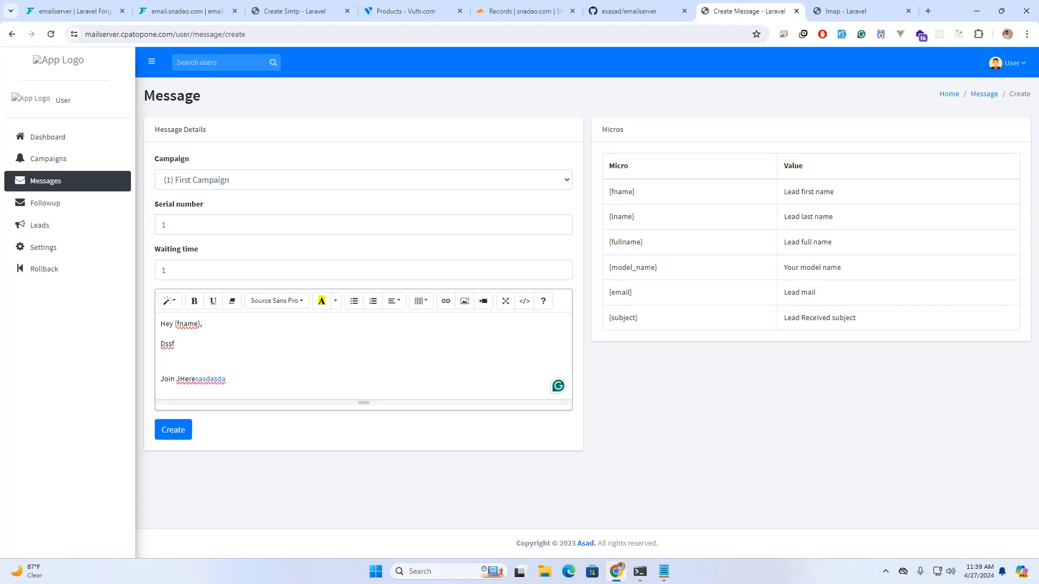
pyautogui.click(173, 429)
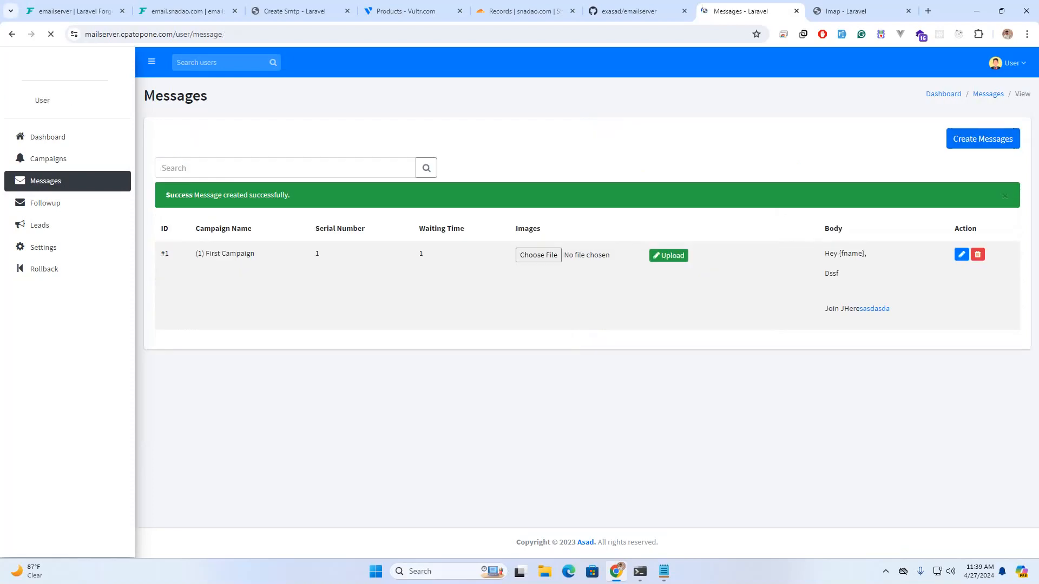
pyautogui.click(983, 139)
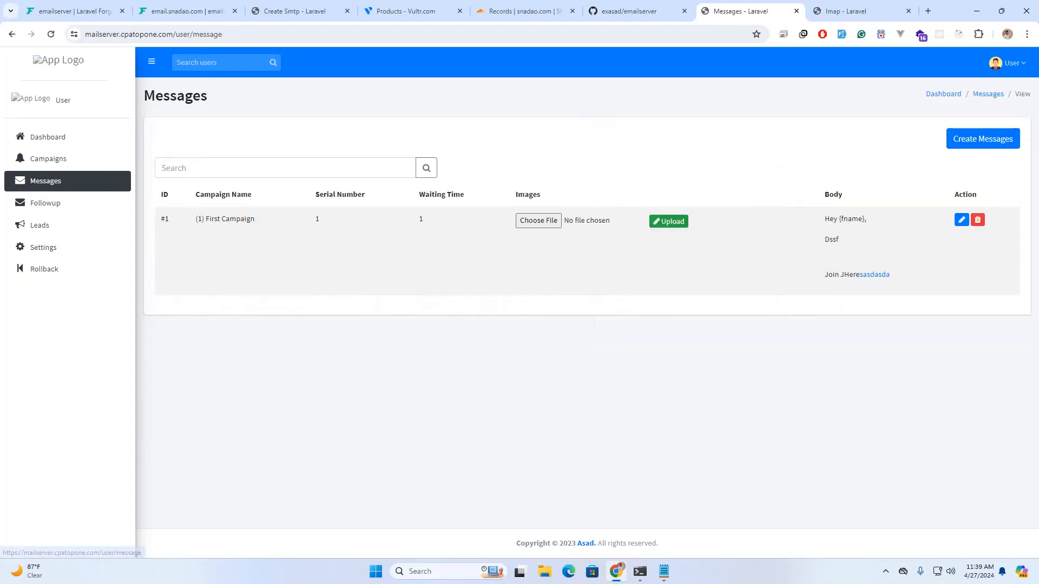
pyautogui.click(538, 220)
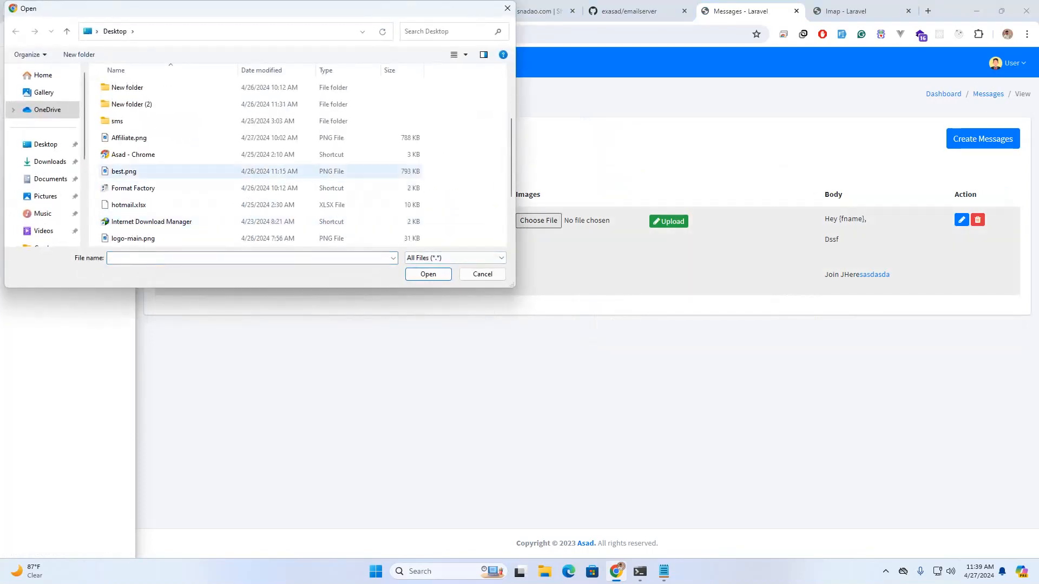
pyautogui.click(129, 138)
pyautogui.click(482, 274)
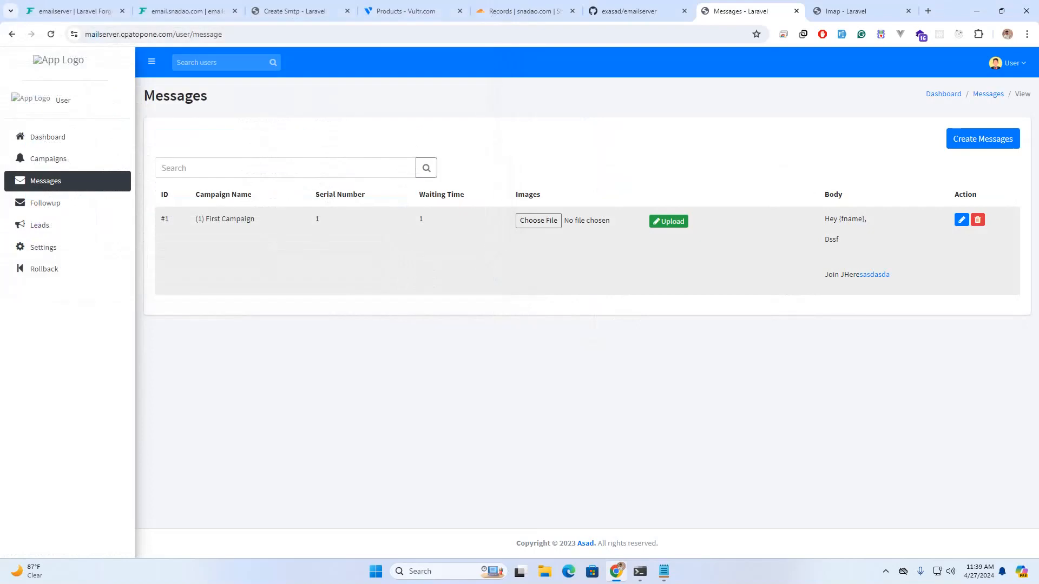